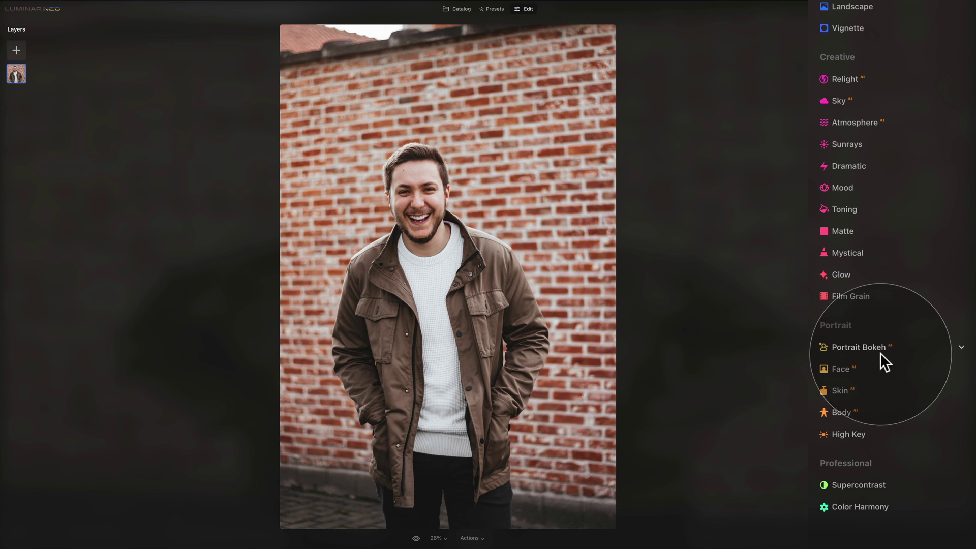
Step: Open the Body tool, try the man's Shape at 44, -62, -17 and 73, and reset it to 0
left_click(849, 412)
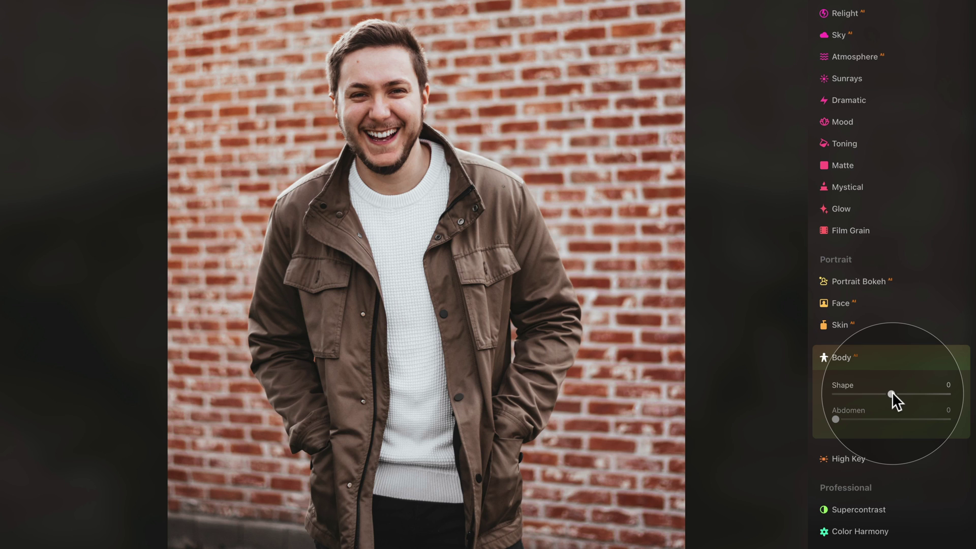
left_click_drag(892, 392, 919, 390)
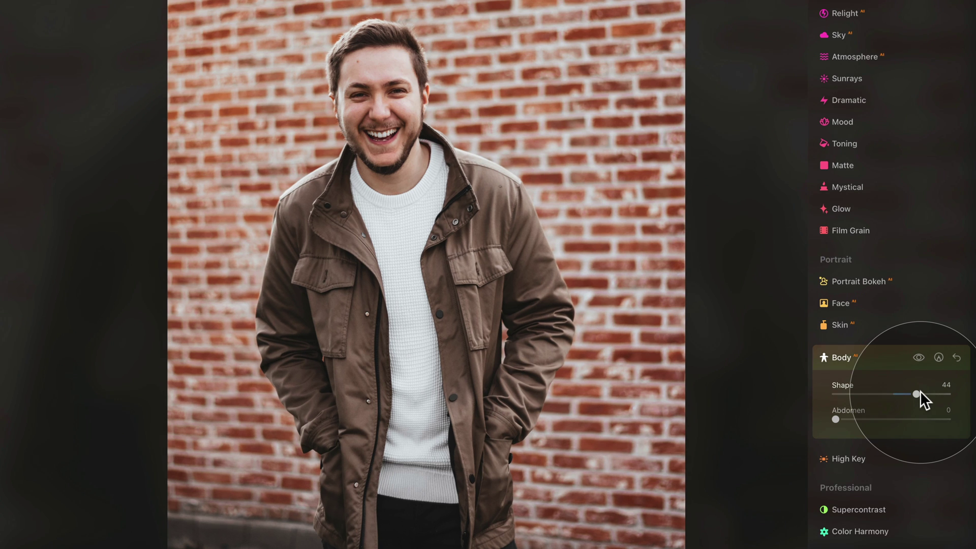
left_click_drag(920, 392, 847, 391)
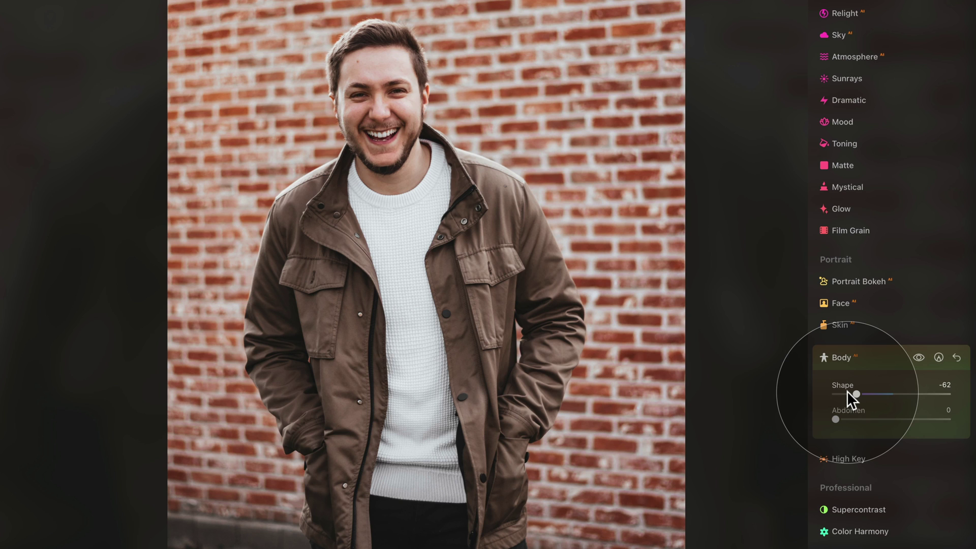
left_click_drag(847, 392, 883, 392)
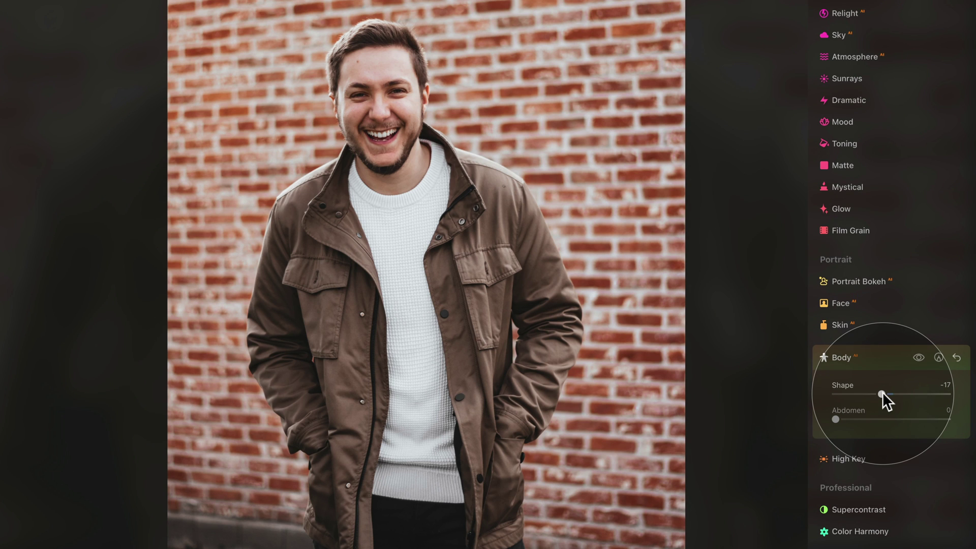
left_click_drag(883, 391, 935, 398)
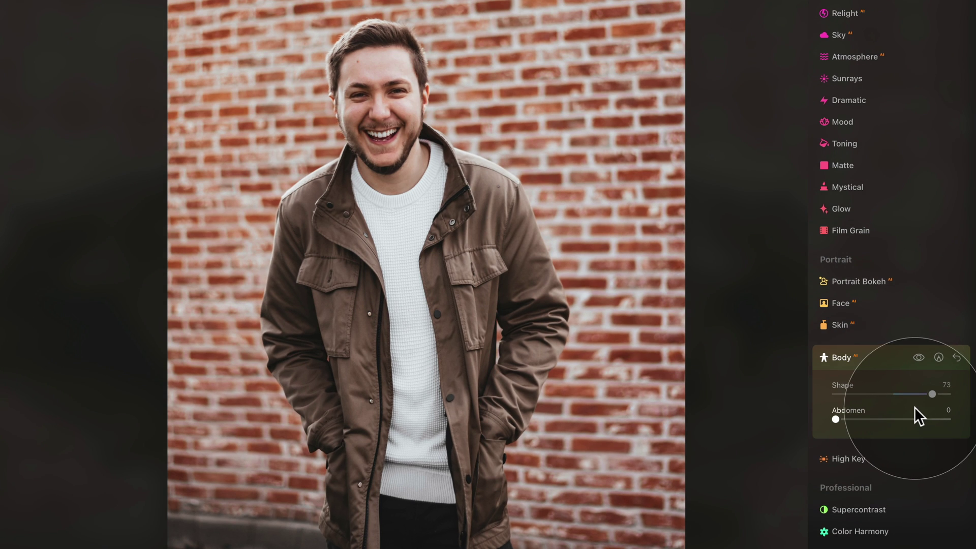
double_click(847, 383)
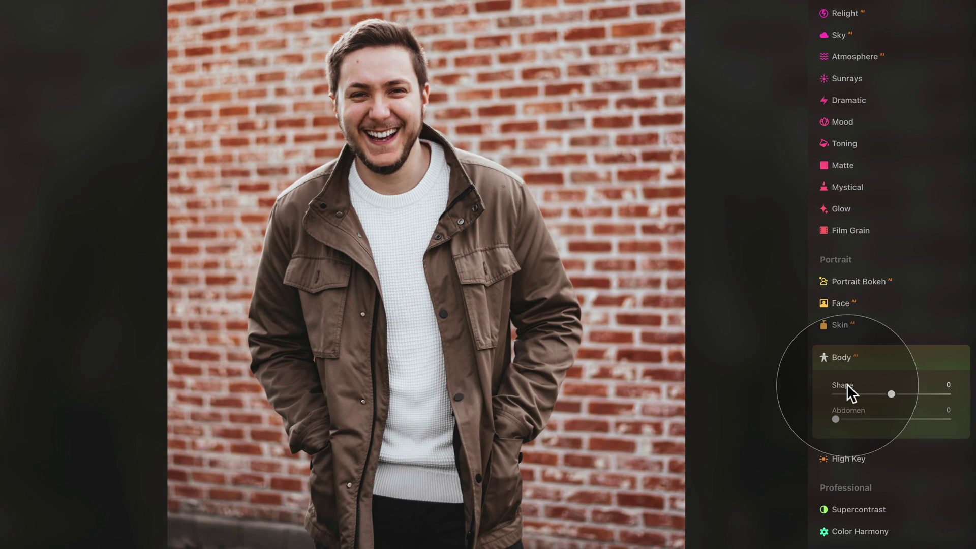
left_click_drag(893, 393, 846, 386)
double_click(846, 385)
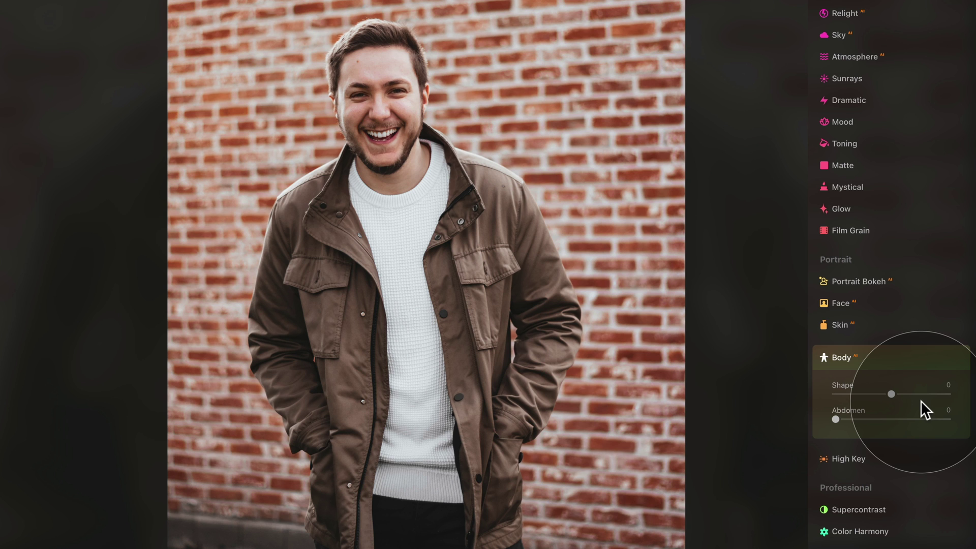
Step: Set the man's body Shape to 30 and Abdomen to 28
left_click_drag(837, 419, 863, 419)
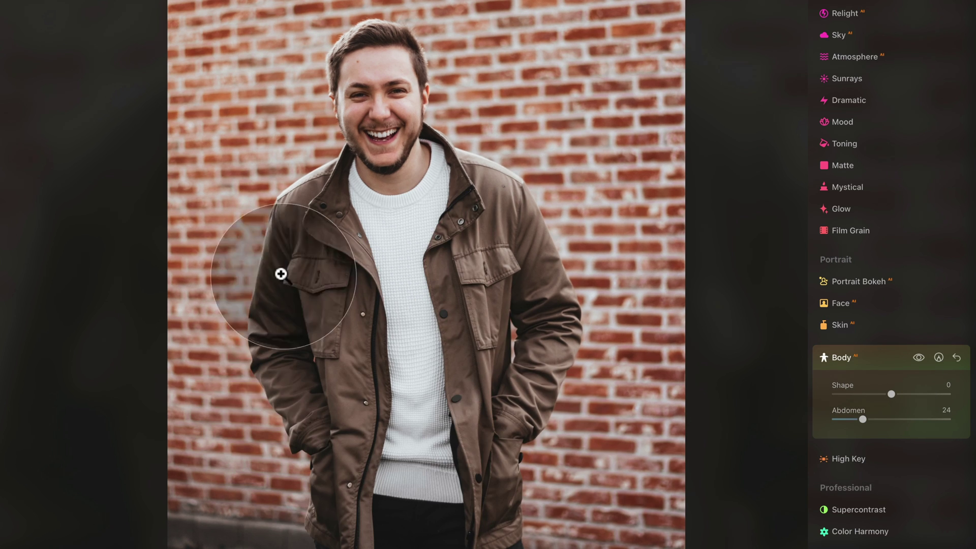
left_click_drag(864, 419, 891, 420)
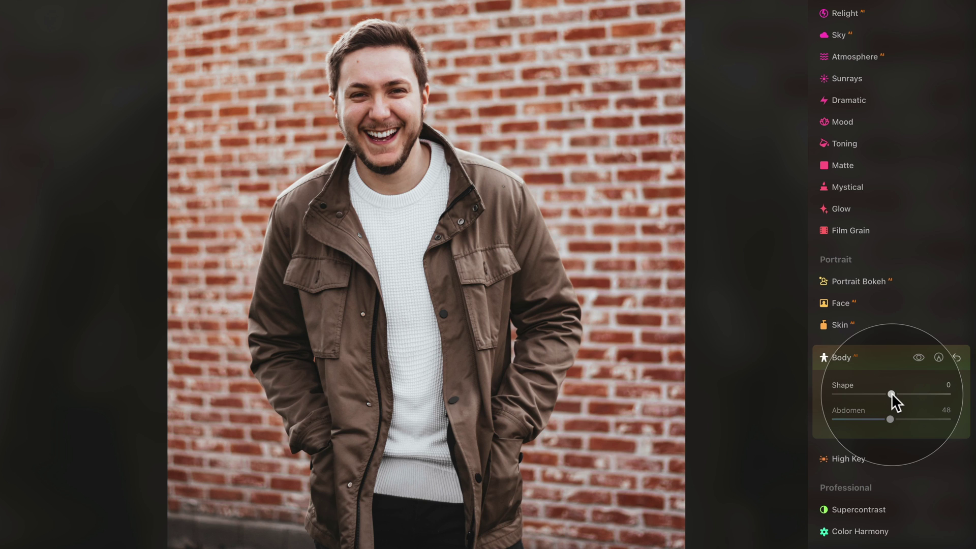
left_click_drag(892, 392, 909, 392)
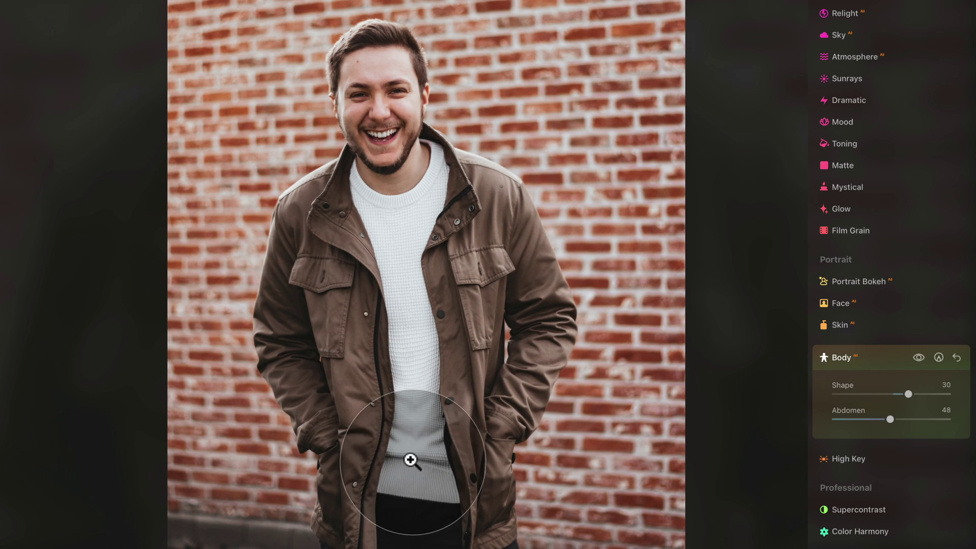
left_click_drag(890, 419, 867, 419)
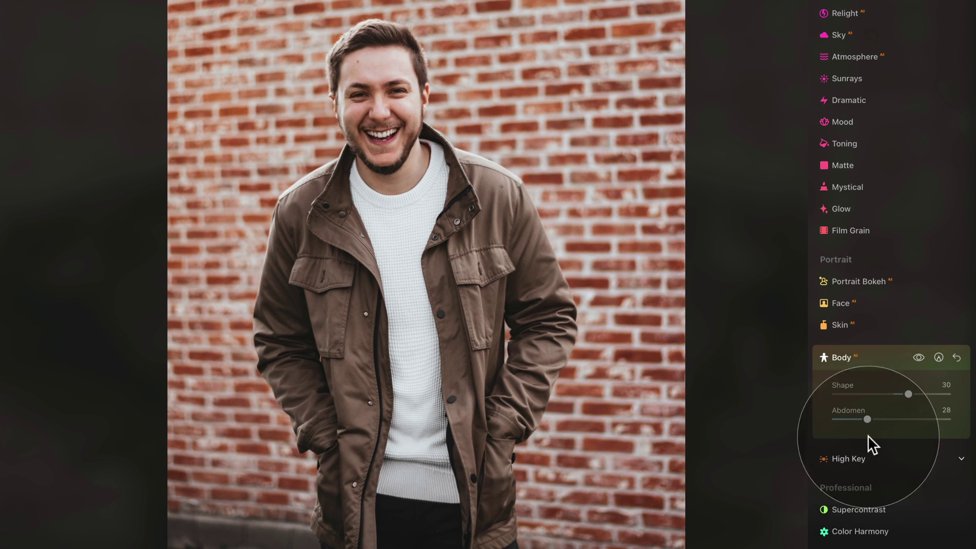
Step: Slim the man's face with the Face tool, raising Slim Face to 41 and increasing it further
left_click(864, 303)
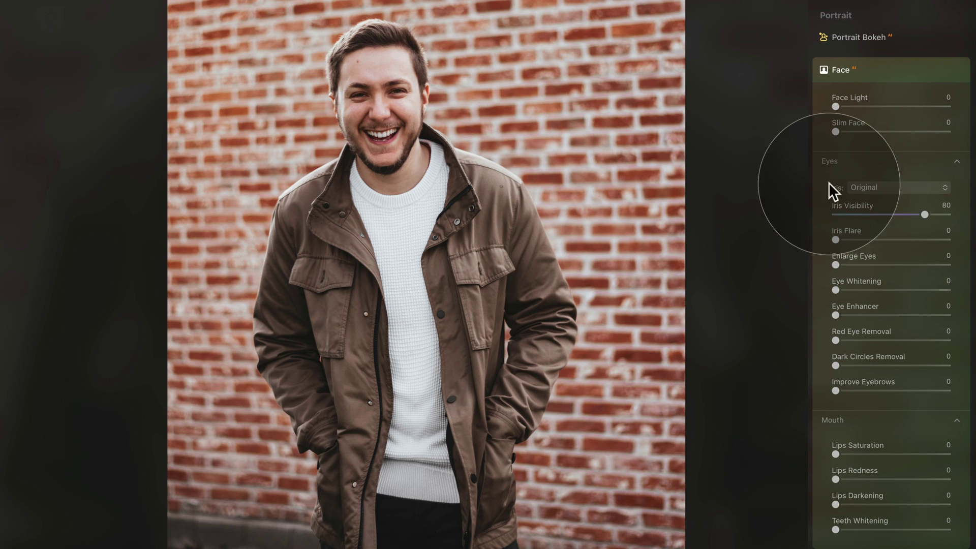
left_click_drag(835, 132, 889, 145)
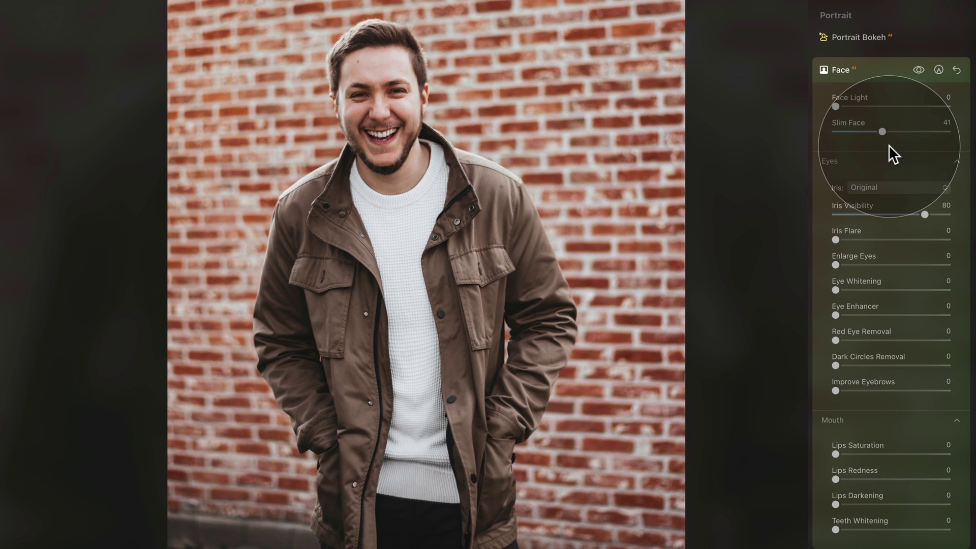
left_click_drag(884, 130, 910, 132)
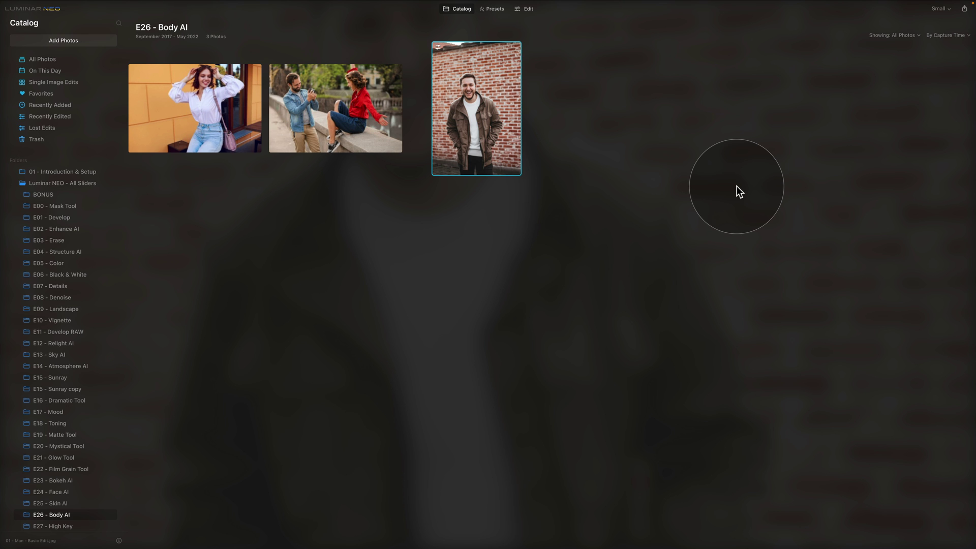
Step: Open the catalog photo of the woman in the white shirt for editing and expand the Body tool
left_click(187, 100)
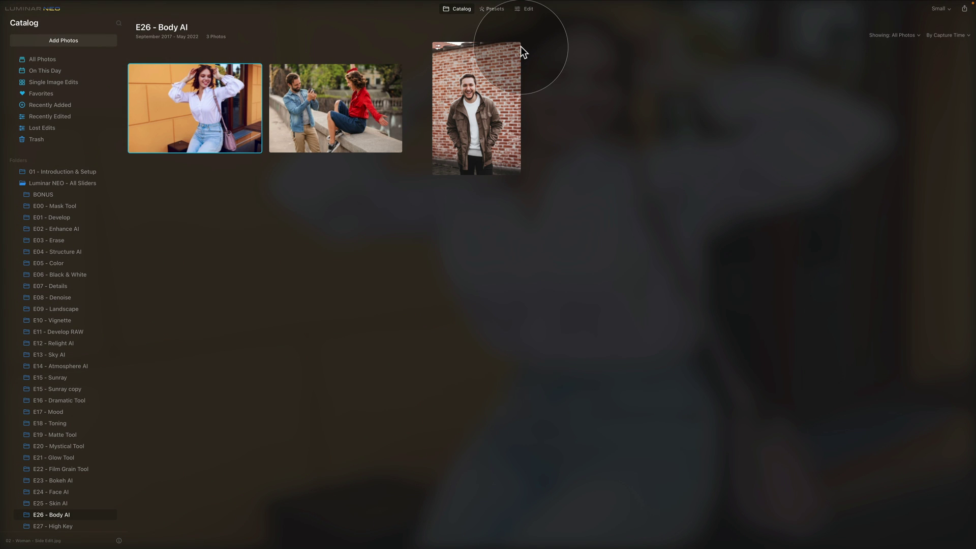
left_click(528, 10)
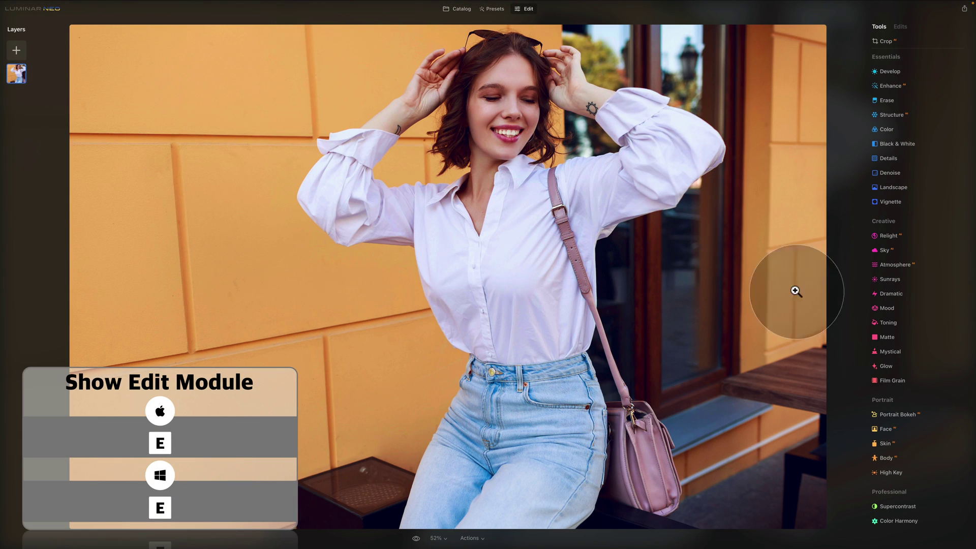
left_click(891, 456)
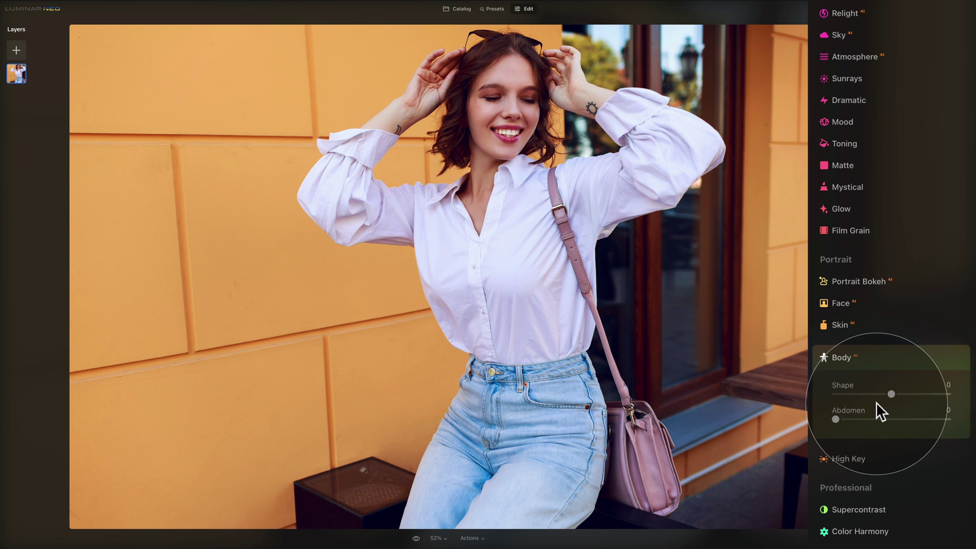
Step: Try the woman's body Shape at 48, 54 and -100
left_click_drag(891, 394, 918, 394)
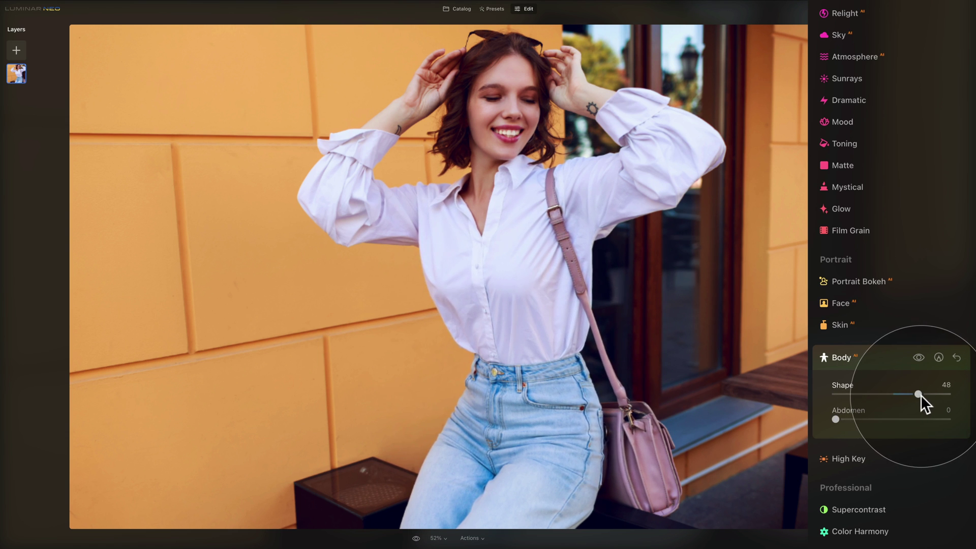
key("ctrl+plus")
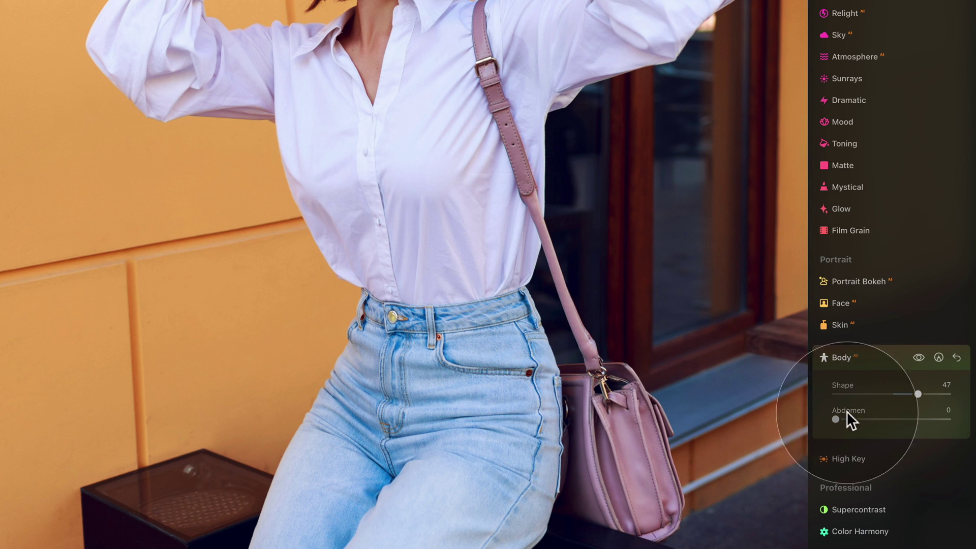
left_click_drag(917, 394, 920, 394)
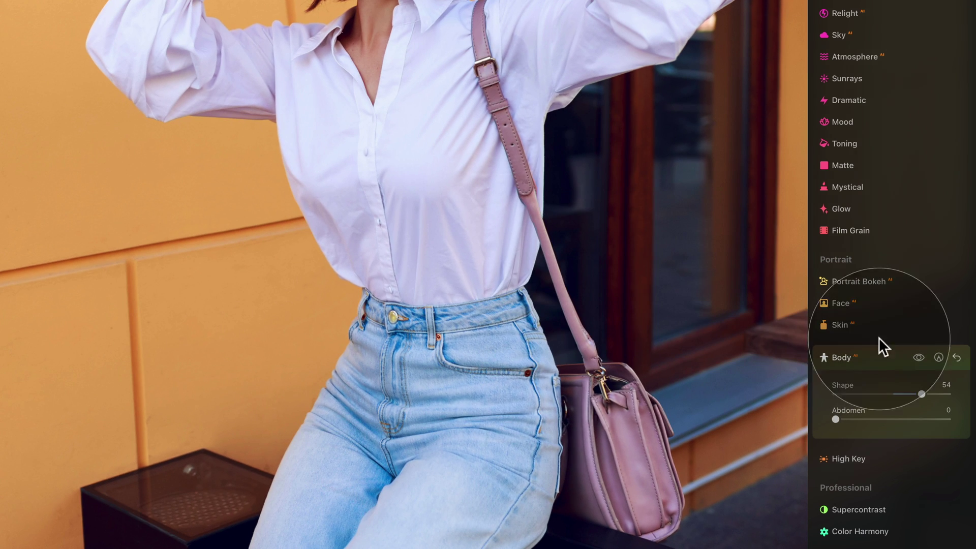
left_click_drag(921, 394, 835, 397)
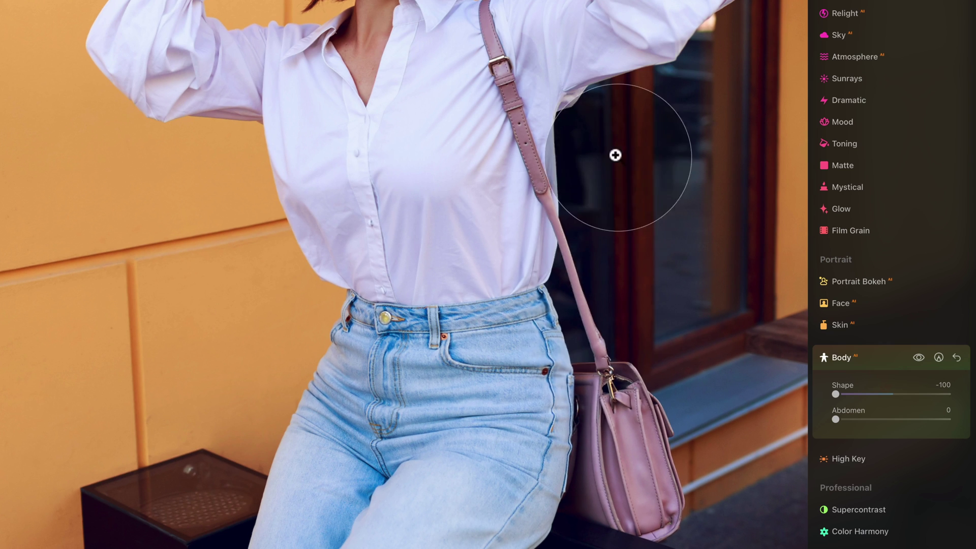
Step: Set the woman's body Shape to -16 and Abdomen to 42
left_click_drag(846, 395, 879, 395)
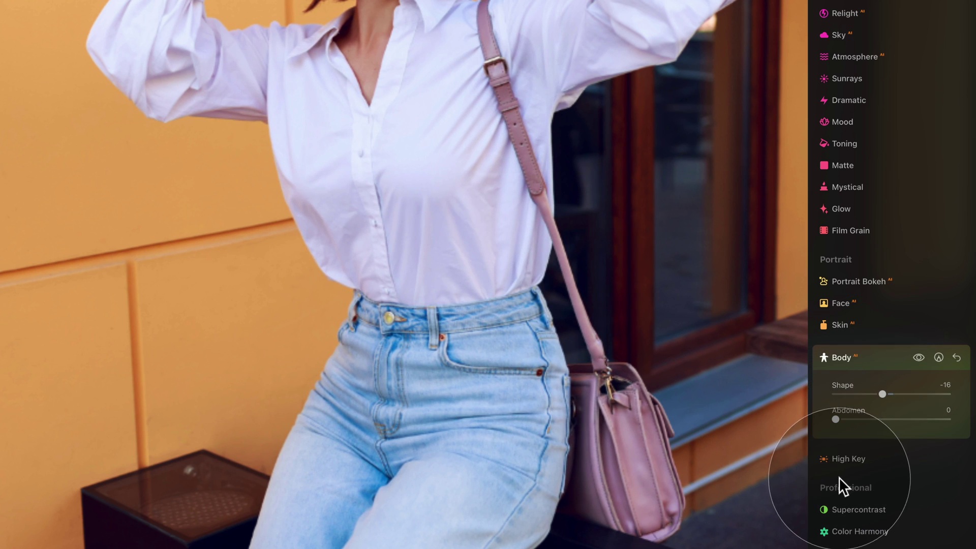
left_click_drag(838, 422, 875, 420)
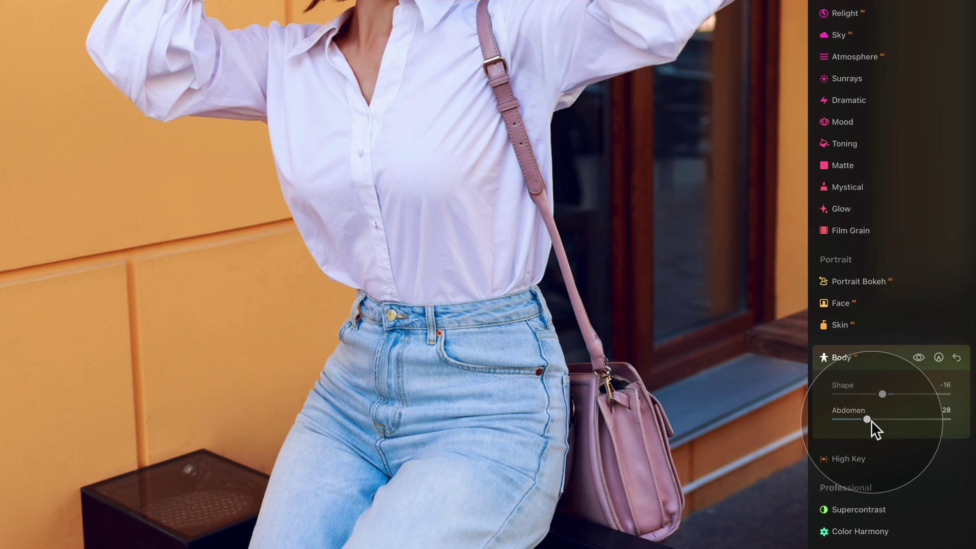
left_click_drag(872, 418, 887, 420)
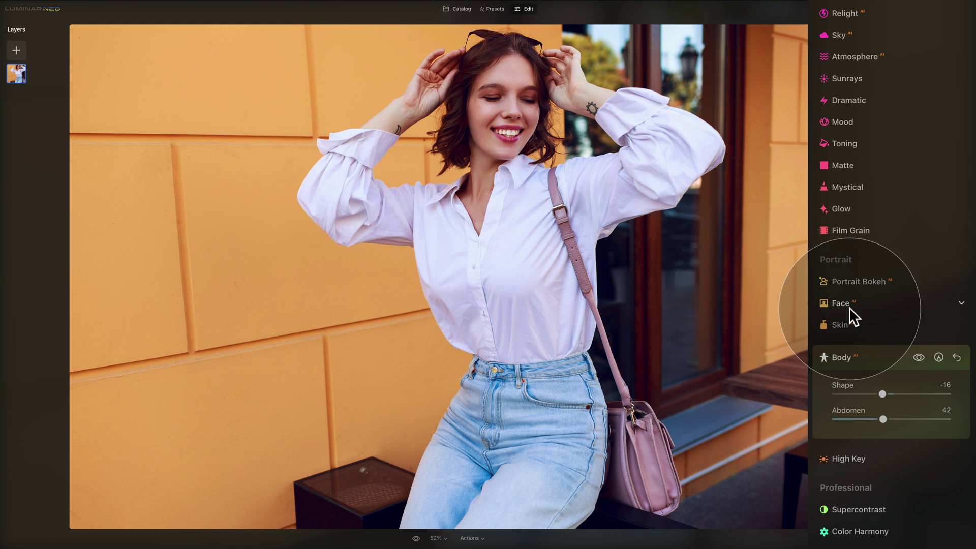
Step: Slim the woman's face with the Face tool, setting Slim Face to 19 and raising it slightly further
left_click(871, 301)
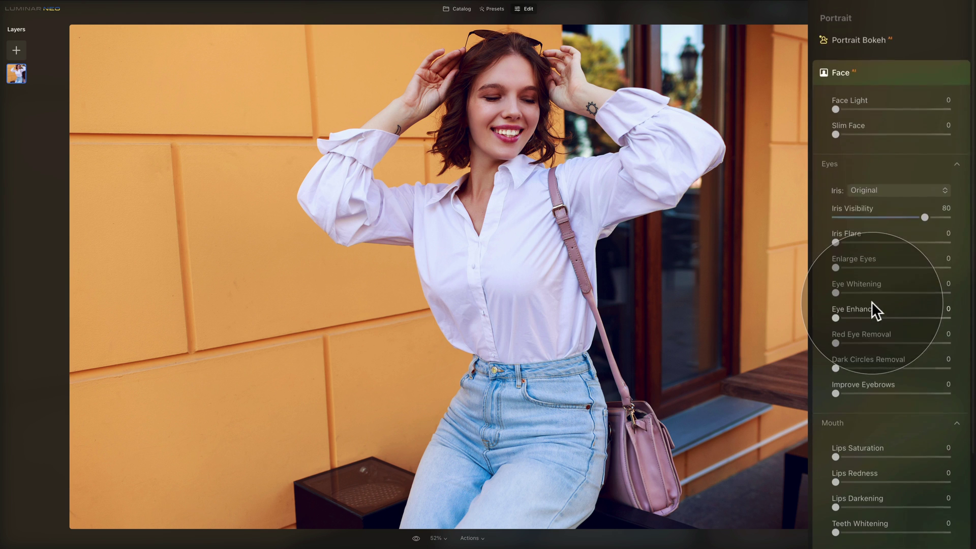
left_click(856, 132)
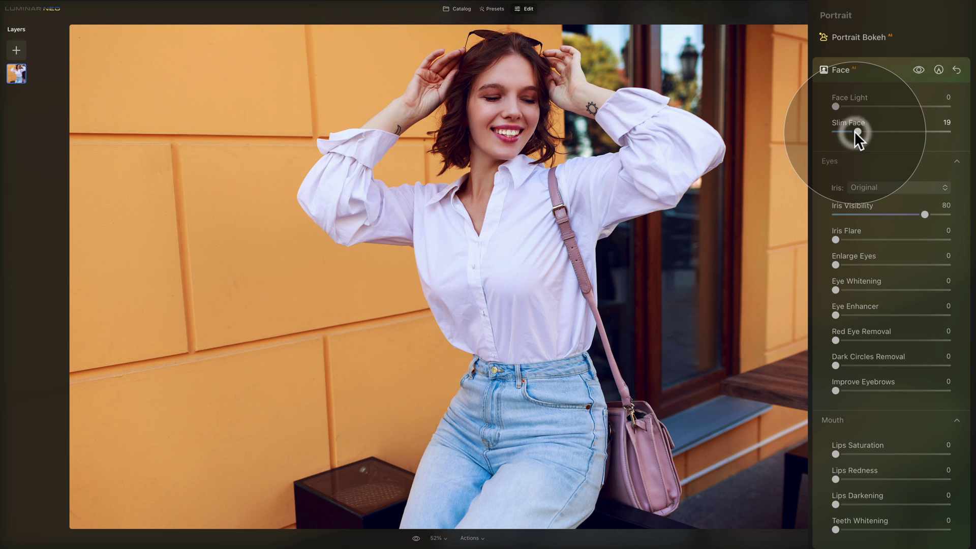
mouse_move(856, 130)
left_mouse_down()
mouse_move(890, 130)
mouse_move(854, 132)
mouse_move(873, 133)
left_mouse_up()
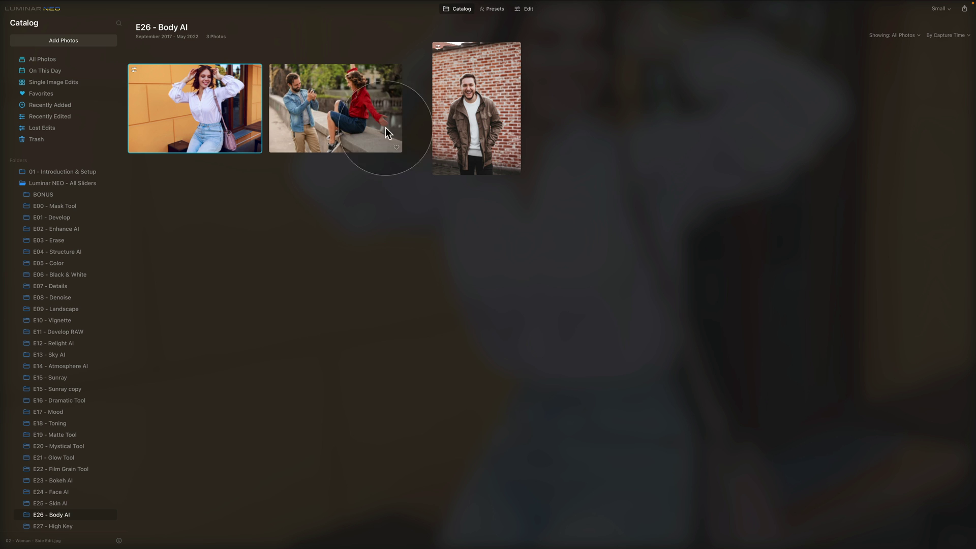
Step: Open the catalog photo of the couple on the stone wall for editing and expand the Body tool
left_click(377, 113)
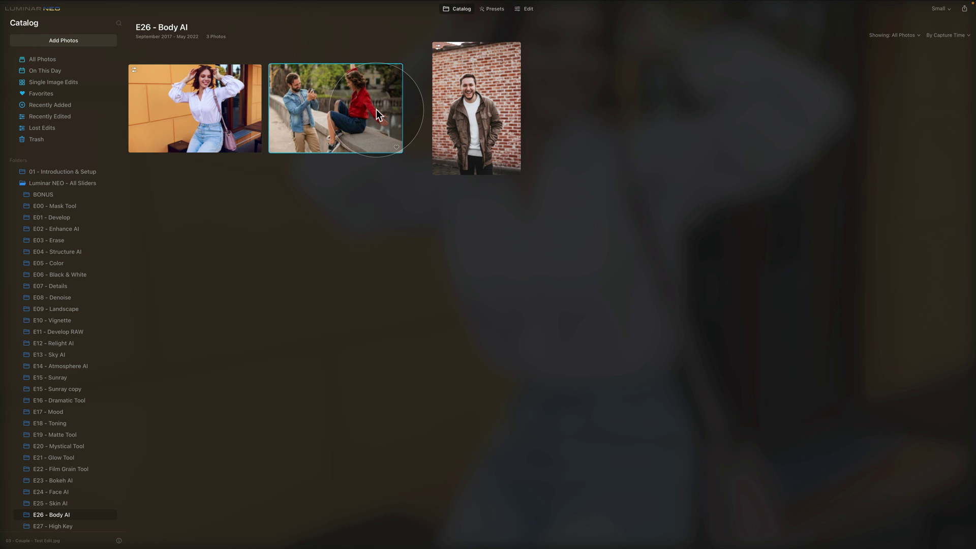
left_click(528, 9)
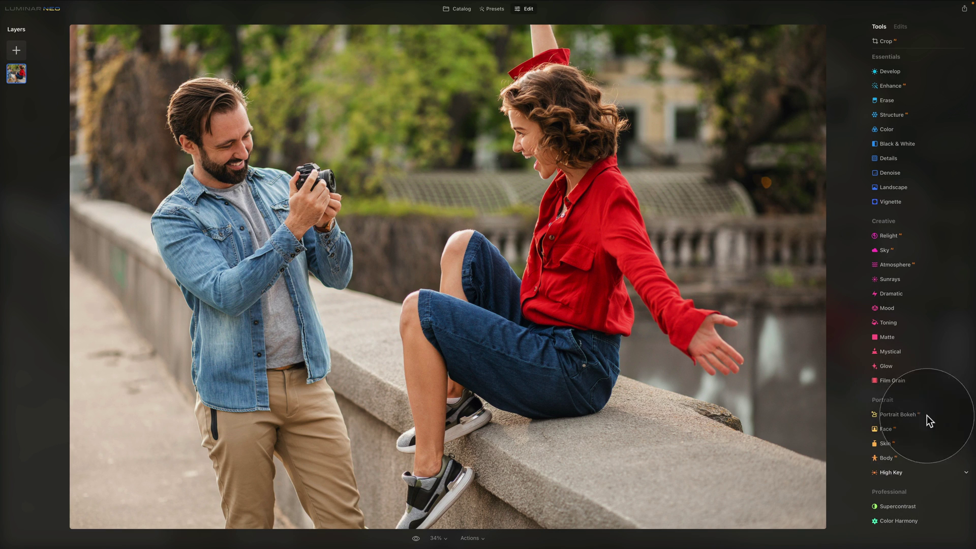
left_click(898, 458)
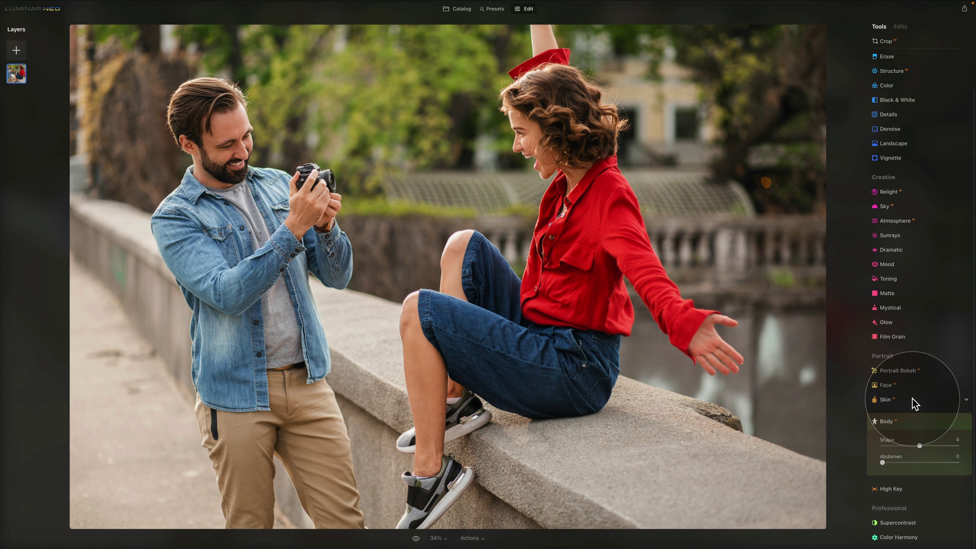
Step: Set the couple's body Shape to 36 and Abdomen to 62
left_click_drag(891, 392, 913, 394)
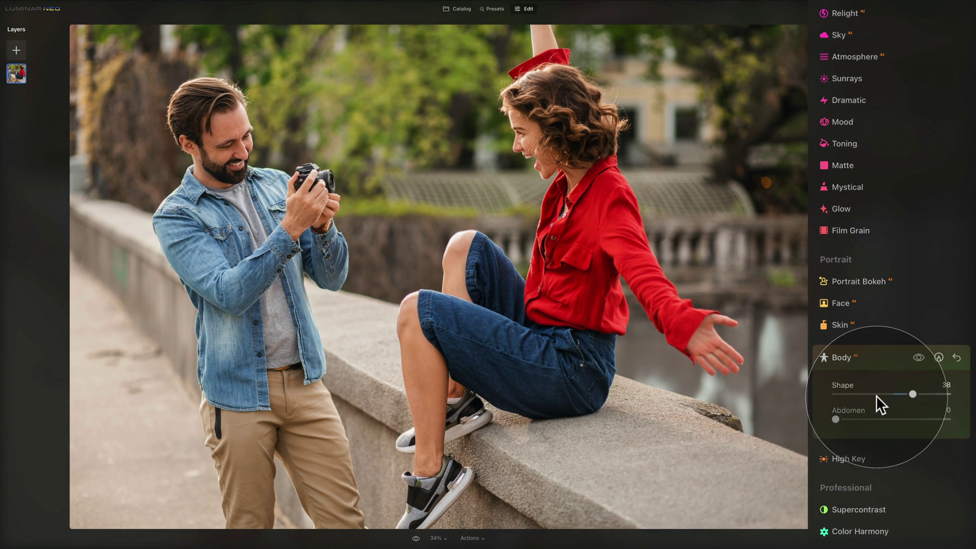
left_click_drag(913, 393, 911, 393)
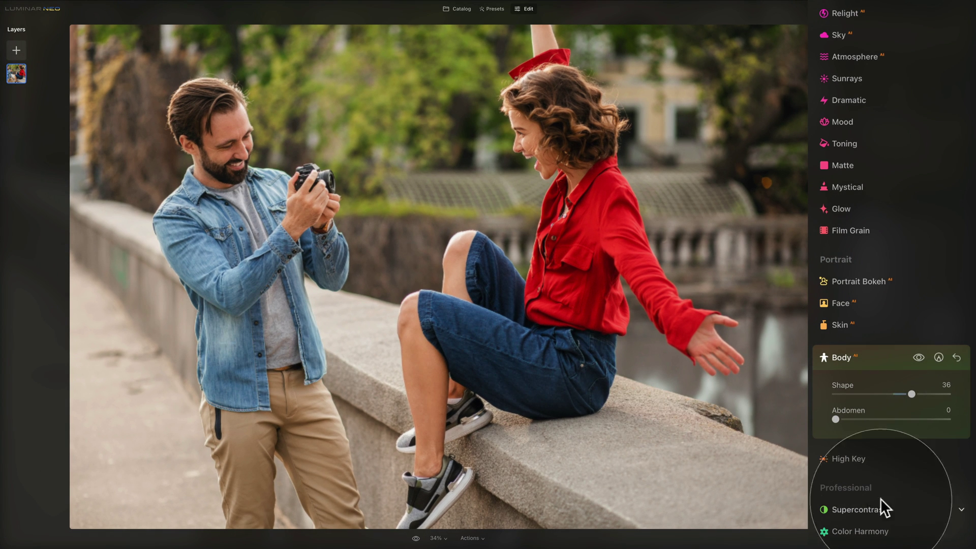
left_click_drag(836, 419, 865, 419)
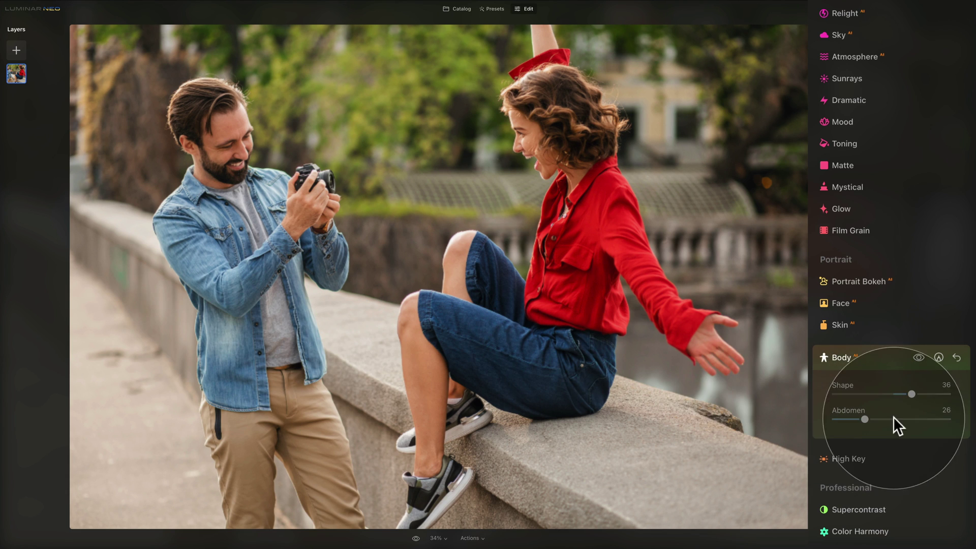
left_click_drag(865, 419, 910, 425)
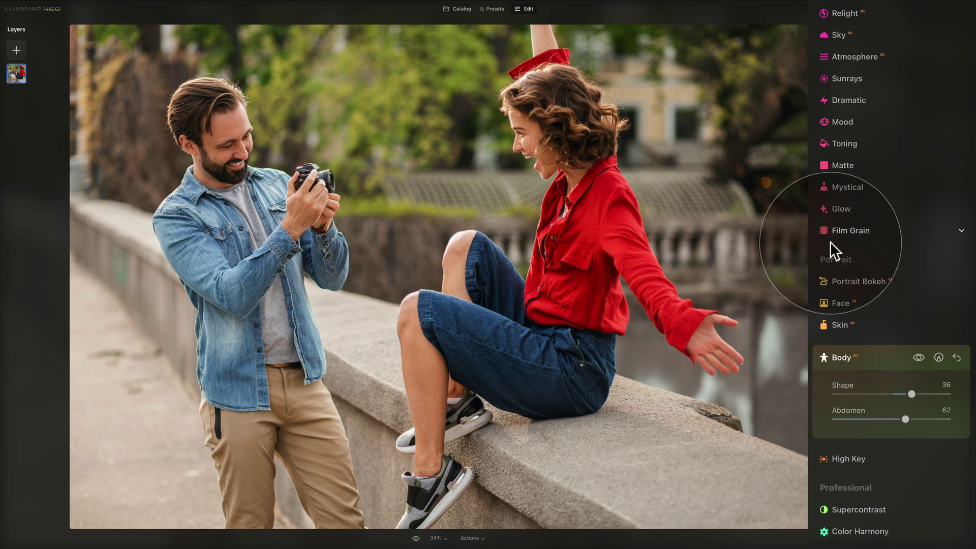
Step: Slim the couple's faces with the Face tool, setting Slim Face to 66
left_click(858, 302)
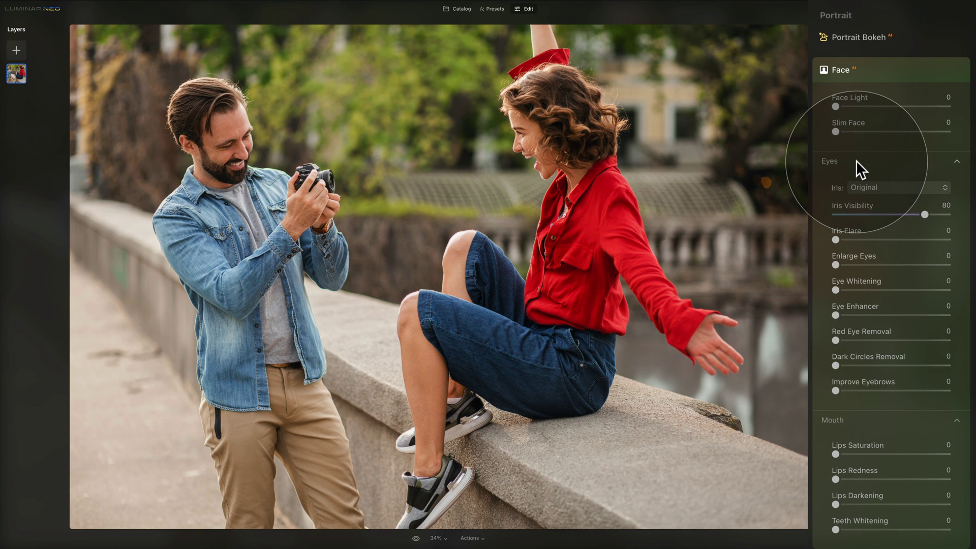
left_click_drag(839, 128, 882, 128)
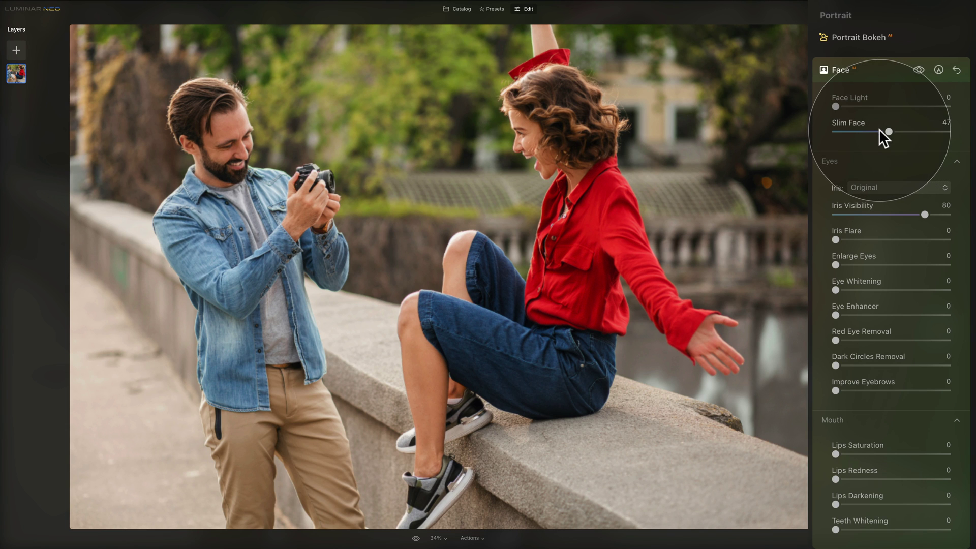
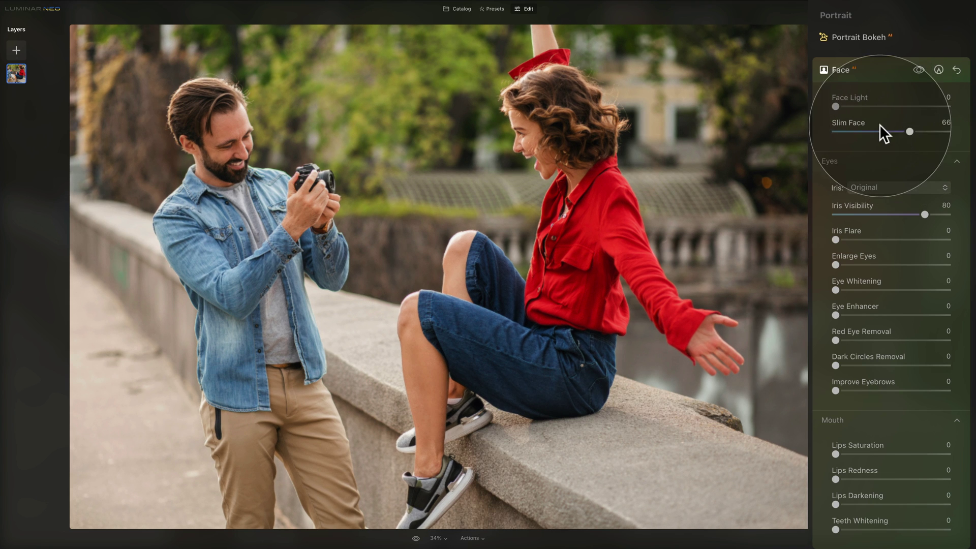
left_click(870, 70)
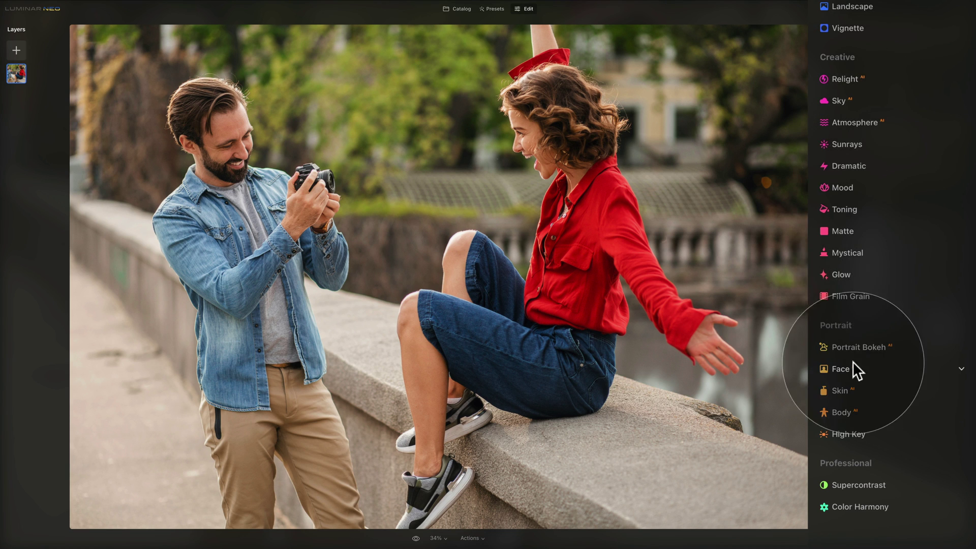
Step: Compare the couple photo with and without the applied Face and Body edits, checking each edit separately
scroll(854, 264, "up", 6)
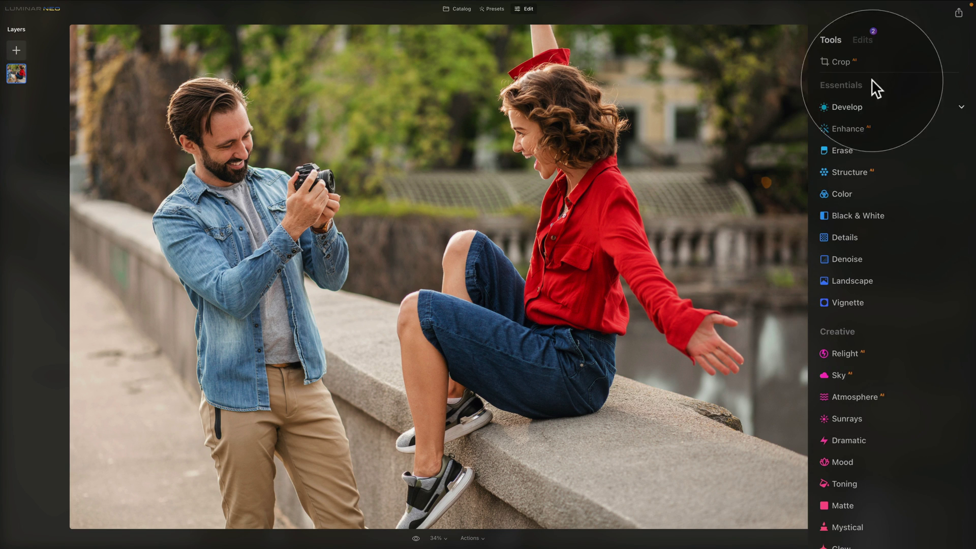
left_click(869, 40)
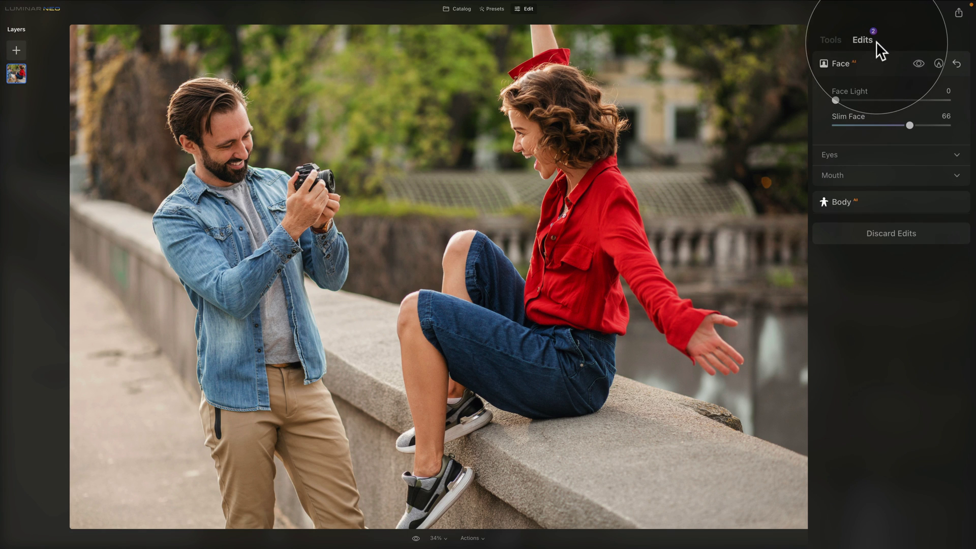
left_click(919, 62)
left_click(919, 63)
left_click(920, 63)
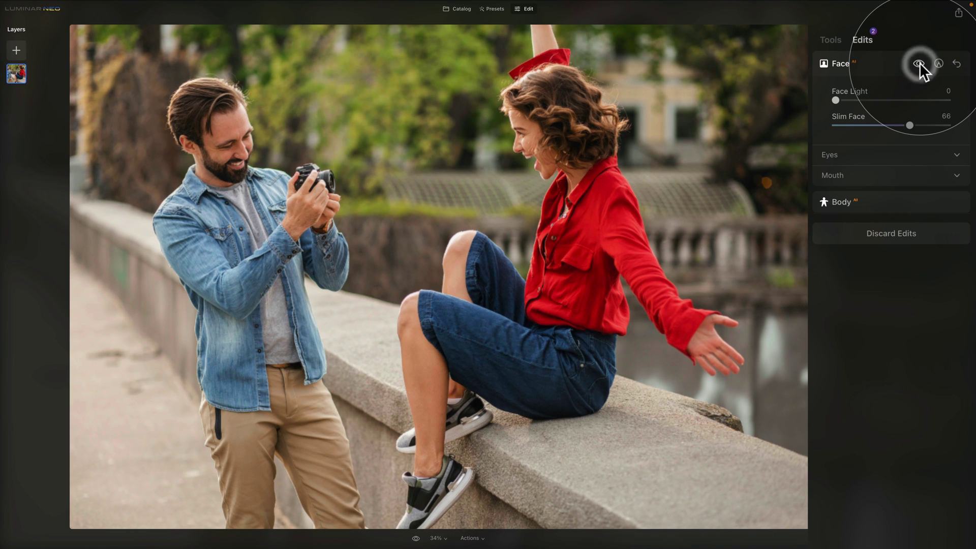
left_click(870, 202)
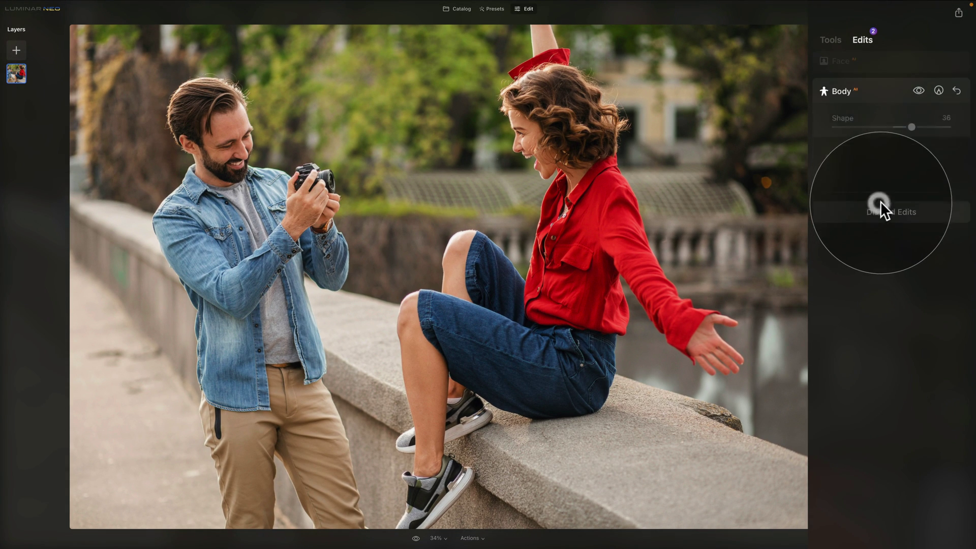
left_click(918, 90)
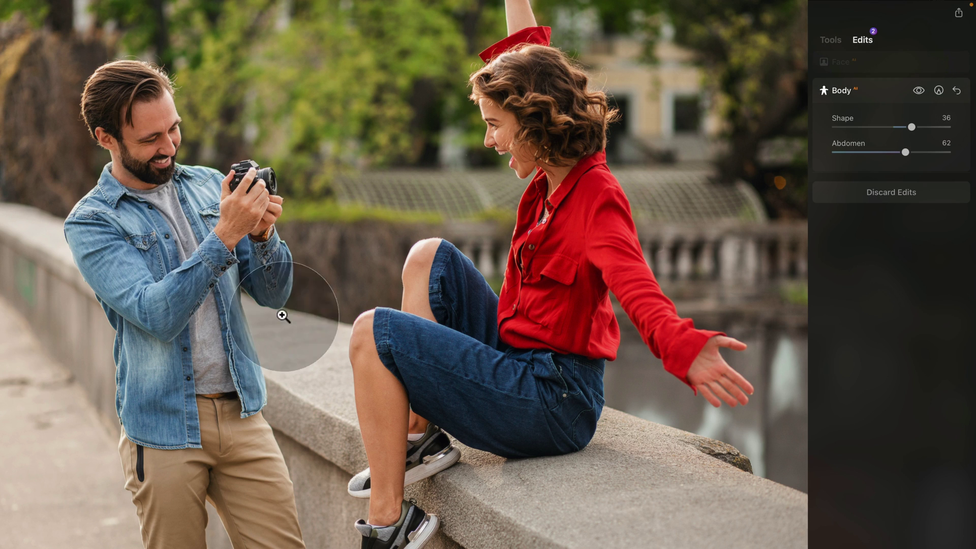
Step: Add a paint mask to the Body edit with brush size 279 and paint over the man's head and body
left_click(938, 90)
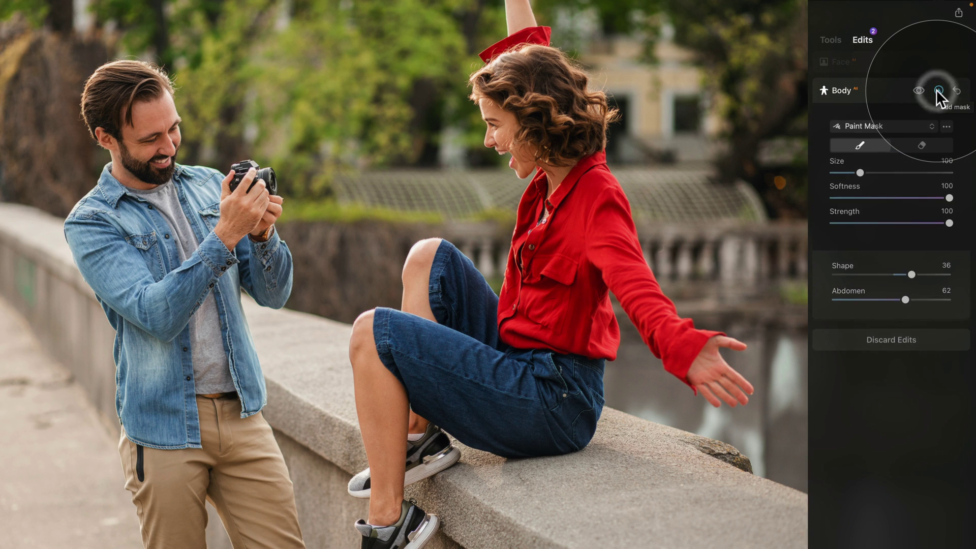
left_click(900, 126)
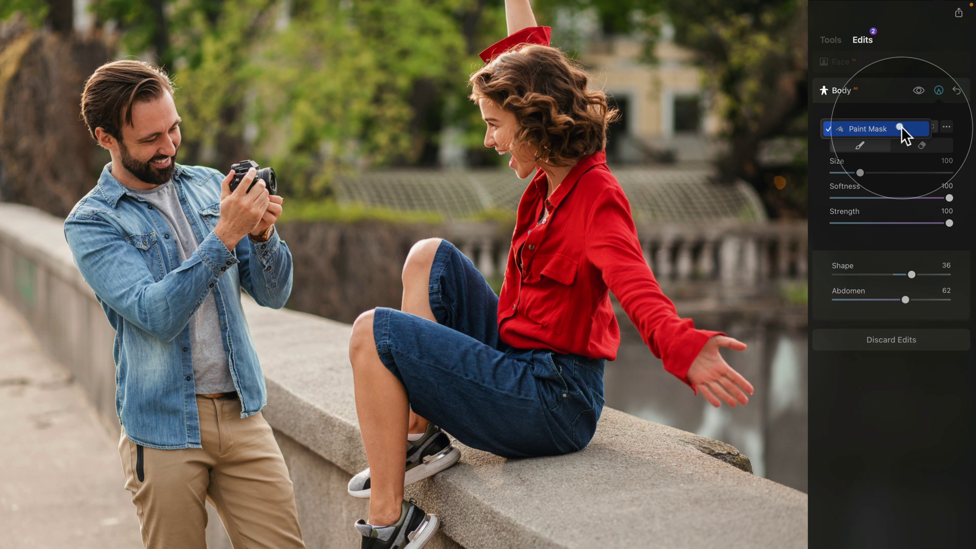
left_click(907, 127)
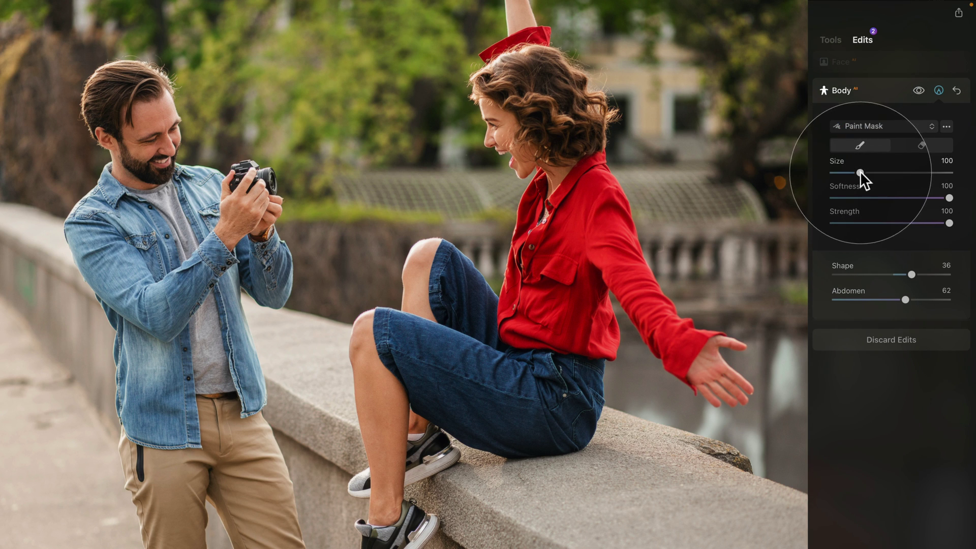
left_click_drag(860, 173, 914, 173)
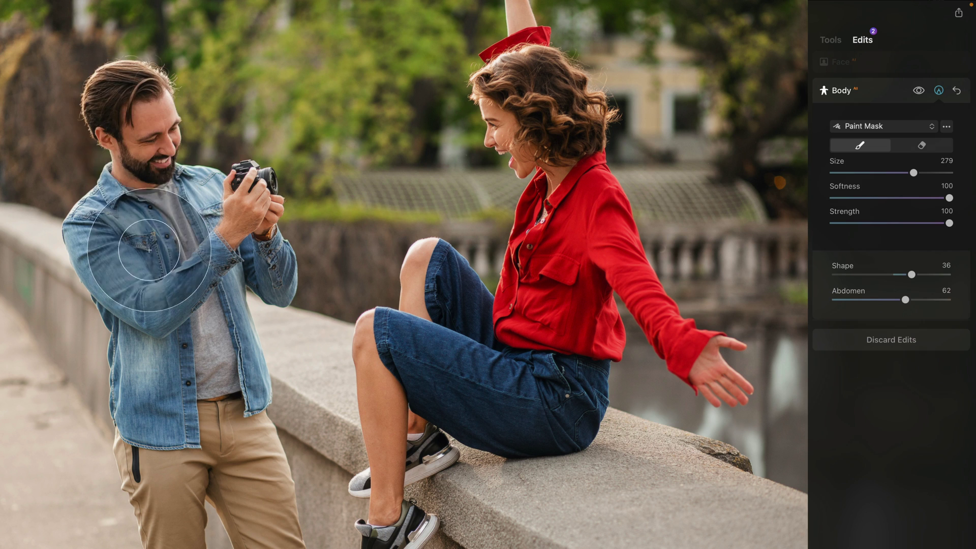
mouse_move(149, 250)
left_mouse_down()
mouse_move(118, 107)
mouse_move(165, 390)
mouse_move(138, 243)
mouse_move(147, 467)
mouse_move(167, 276)
mouse_move(199, 425)
mouse_move(214, 387)
mouse_move(209, 228)
mouse_move(246, 434)
mouse_move(238, 176)
mouse_move(267, 295)
mouse_move(219, 147)
mouse_move(241, 438)
mouse_move(246, 371)
mouse_move(262, 505)
mouse_move(234, 545)
mouse_move(176, 448)
mouse_move(156, 548)
mouse_move(160, 303)
mouse_move(167, 416)
mouse_move(99, 225)
mouse_move(130, 419)
mouse_move(113, 233)
mouse_move(77, 207)
mouse_move(67, 177)
mouse_move(83, 104)
mouse_move(118, 109)
mouse_move(185, 175)
mouse_move(207, 133)
mouse_move(242, 225)
mouse_move(232, 343)
mouse_move(242, 524)
mouse_move(158, 423)
mouse_move(157, 283)
mouse_move(127, 452)
mouse_move(128, 547)
mouse_move(187, 342)
mouse_move(245, 353)
mouse_move(211, 215)
left_mouse_up()
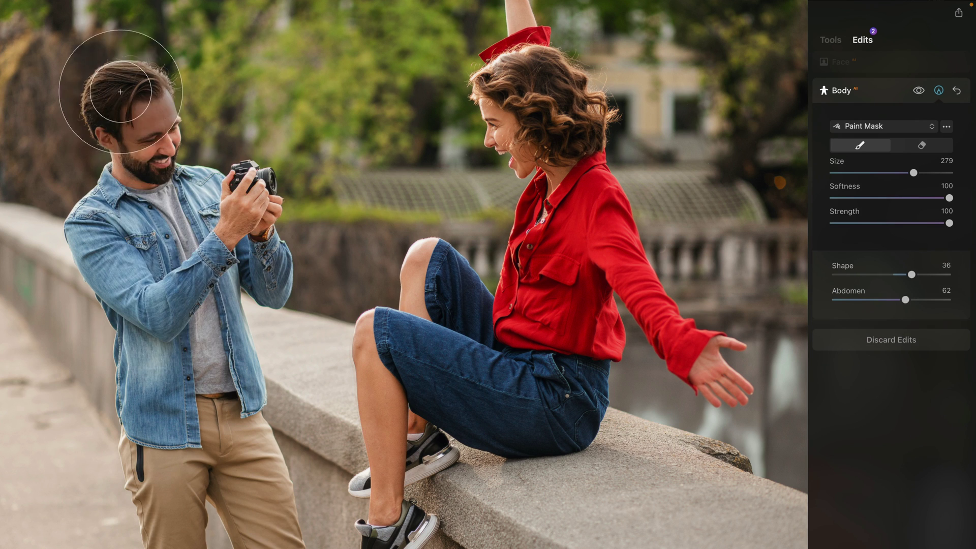
mouse_move(121, 91)
left_mouse_down()
mouse_move(145, 208)
mouse_move(209, 232)
mouse_move(186, 135)
mouse_move(138, 99)
mouse_move(123, 259)
mouse_move(99, 287)
left_mouse_up()
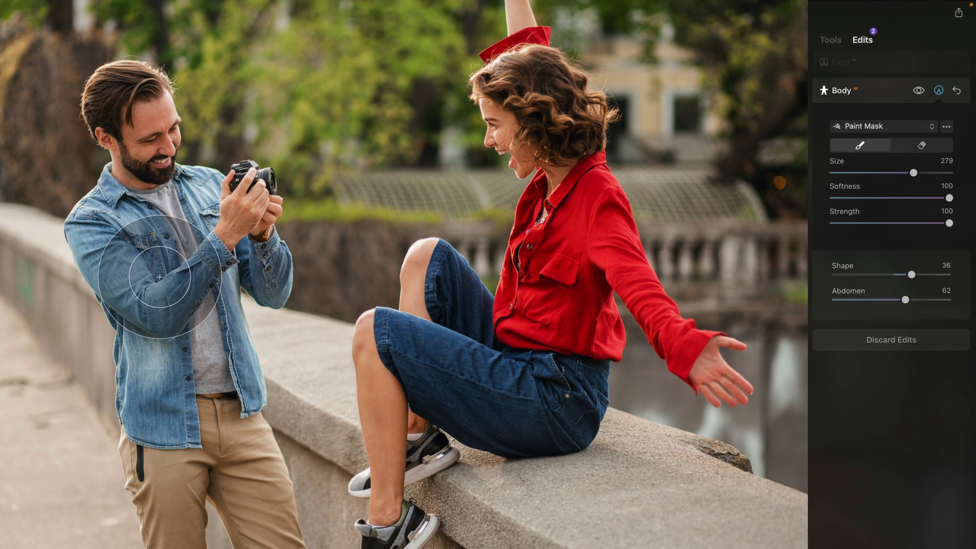
Step: Add a paint mask to the Face edit with brush size 151 and paint over the man's face
left_click(873, 65)
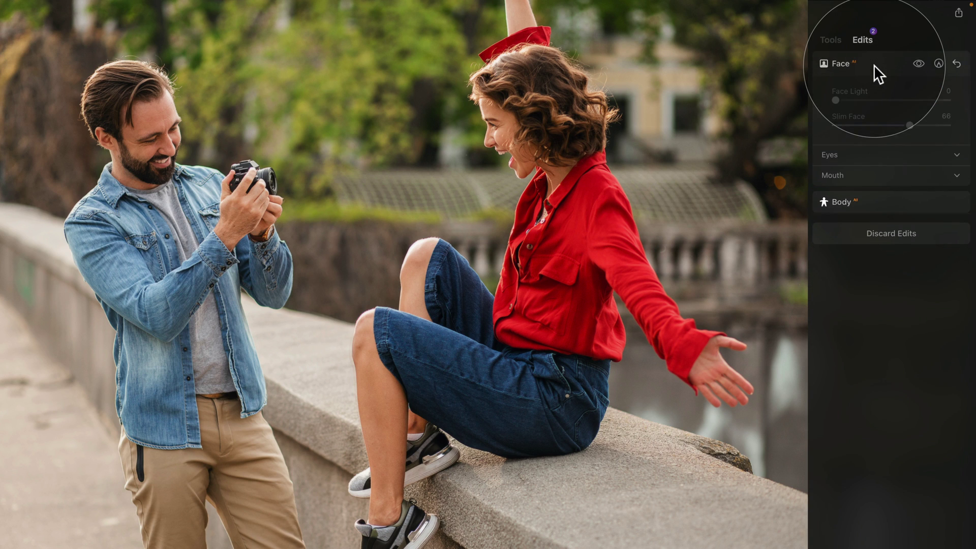
left_click(940, 64)
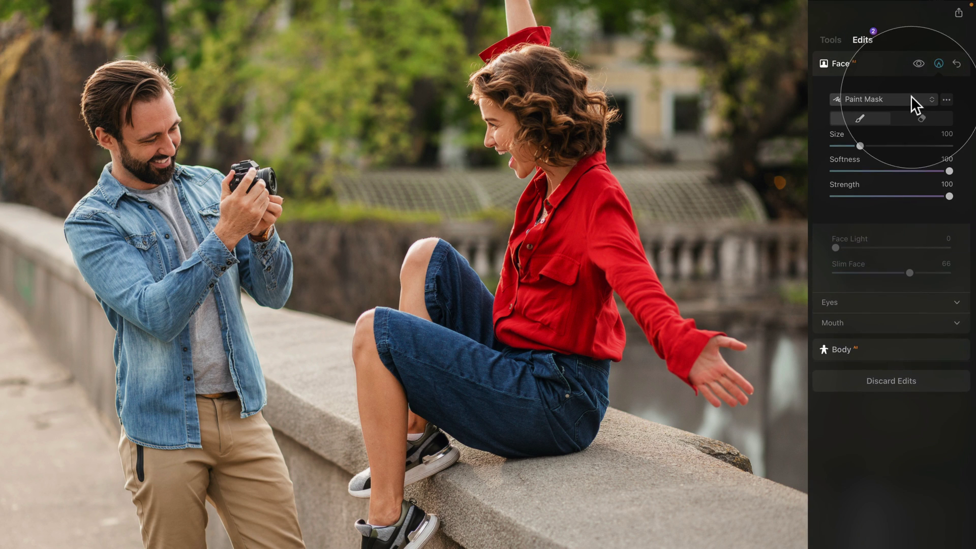
left_click(858, 119)
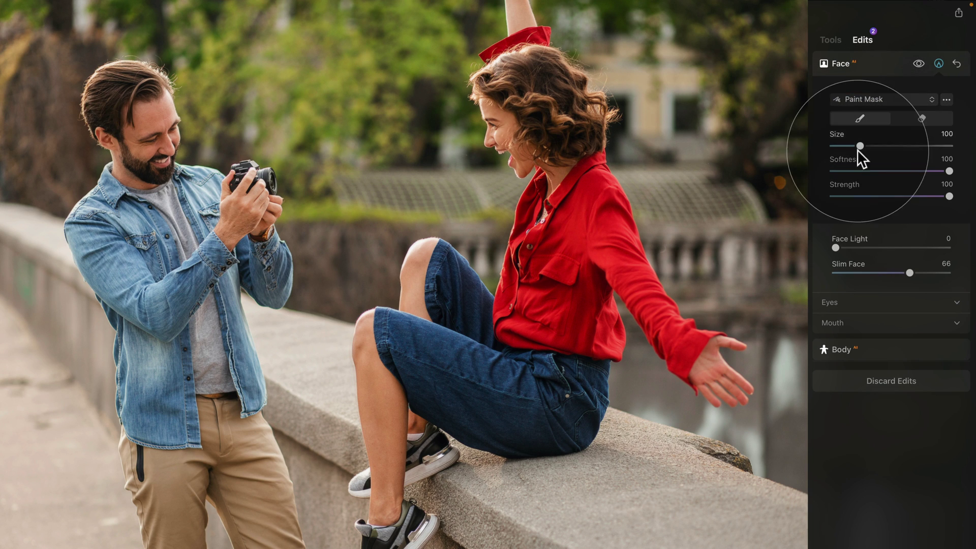
left_click_drag(860, 146, 876, 146)
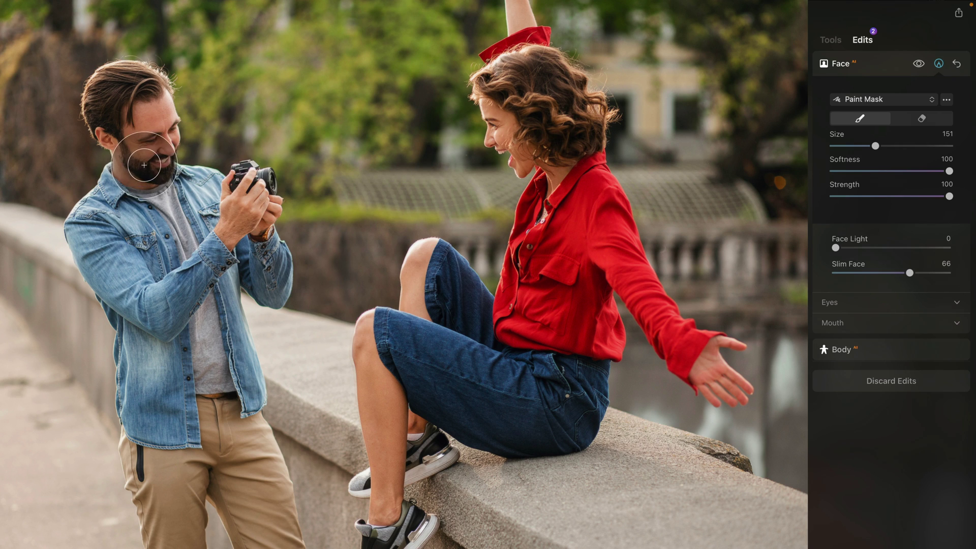
mouse_move(143, 164)
left_mouse_down()
mouse_move(99, 101)
mouse_move(108, 147)
mouse_move(104, 66)
mouse_move(168, 148)
mouse_move(163, 89)
mouse_move(141, 52)
mouse_move(147, 76)
mouse_move(160, 80)
mouse_move(132, 49)
mouse_move(116, 58)
mouse_move(152, 121)
mouse_move(129, 189)
mouse_move(107, 86)
mouse_move(172, 81)
mouse_move(141, 199)
mouse_move(112, 118)
mouse_move(153, 74)
mouse_move(167, 137)
mouse_move(161, 203)
mouse_move(132, 92)
mouse_move(174, 93)
mouse_move(193, 236)
mouse_move(159, 156)
left_mouse_up()
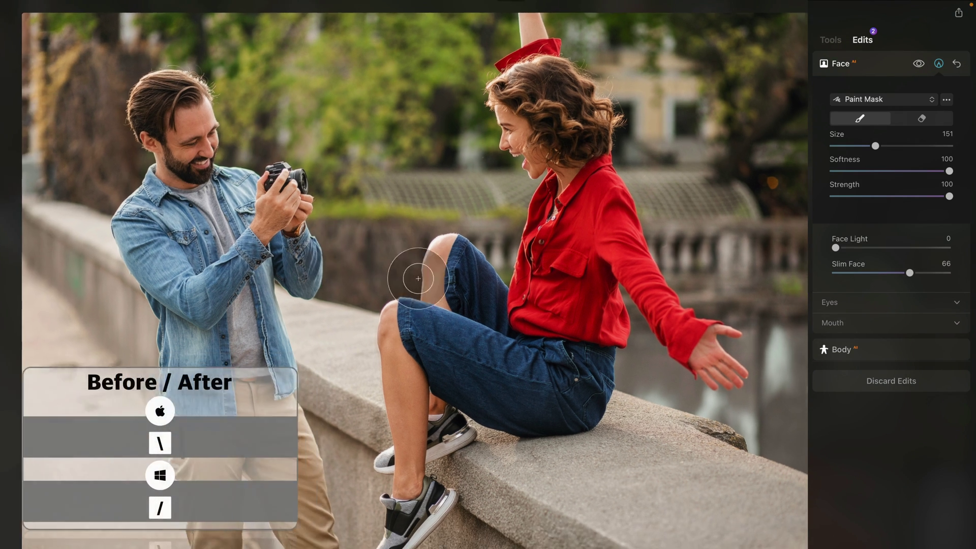
Step: Compare the whole couple photo before and after all edits
mouse_move(413, 516)
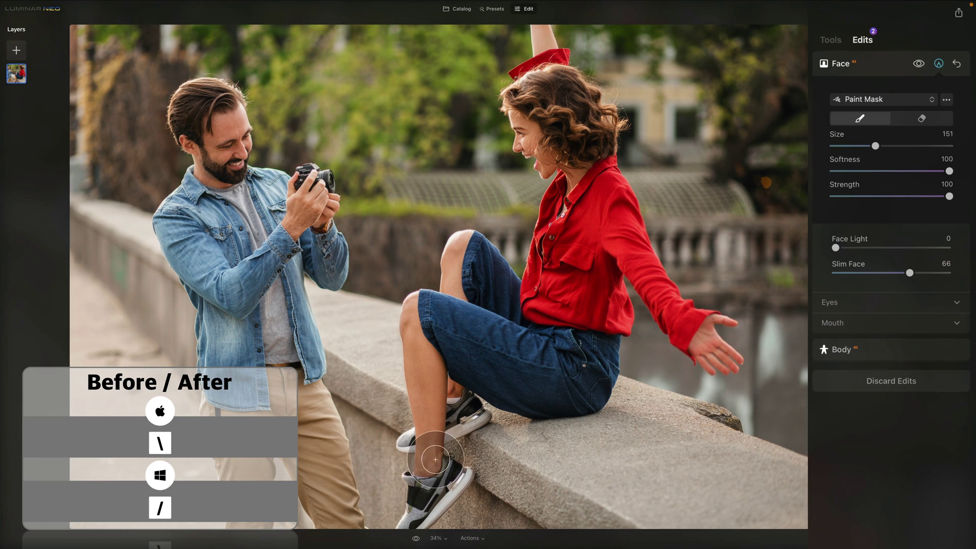
left_click(416, 539)
left_click(417, 538)
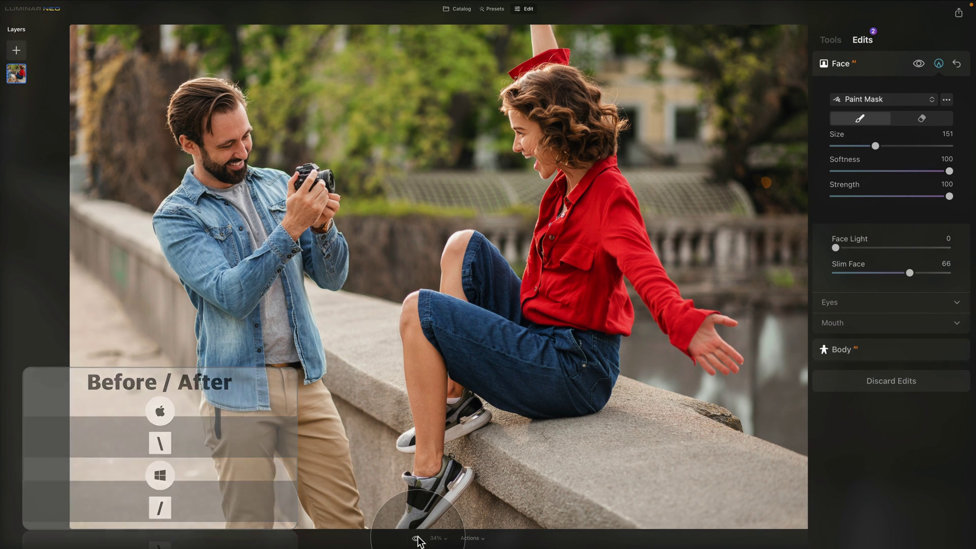
left_click(417, 539)
left_click(417, 538)
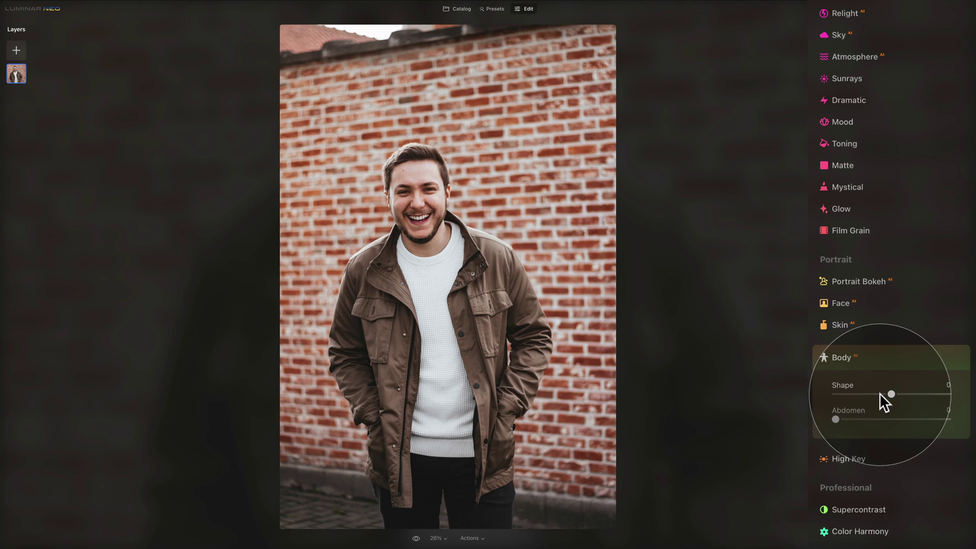
Step: Set the body Shape to 20 for the man in front of the brick wall
left_click(864, 304)
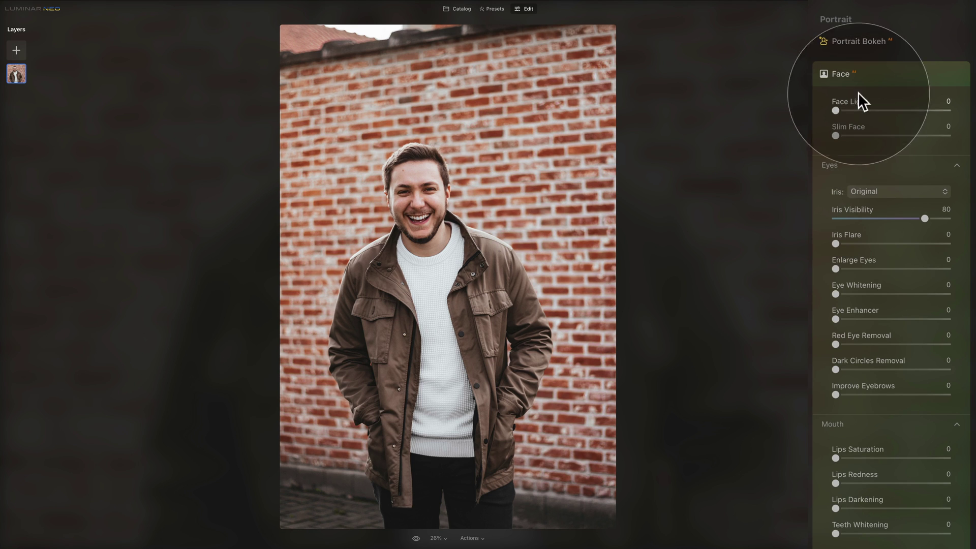
left_click(860, 74)
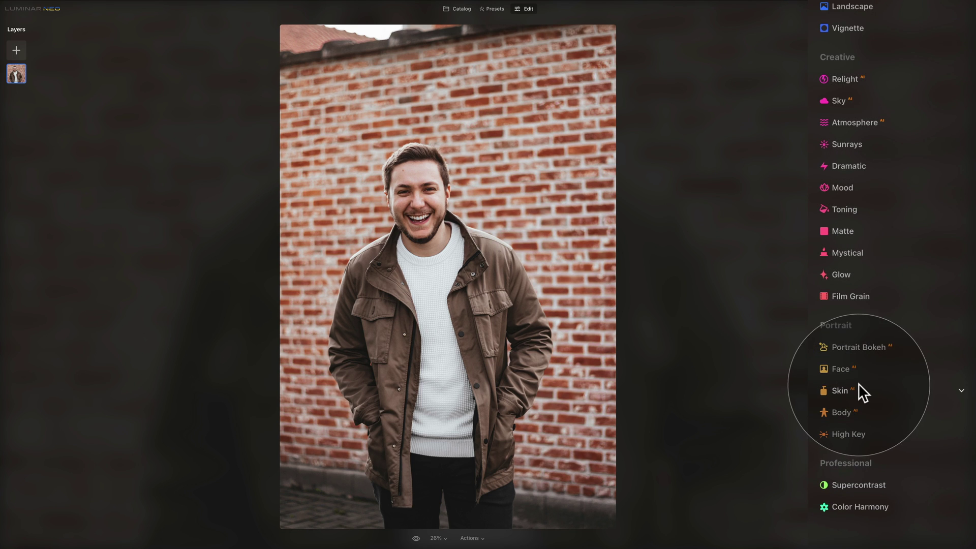
left_click(858, 413)
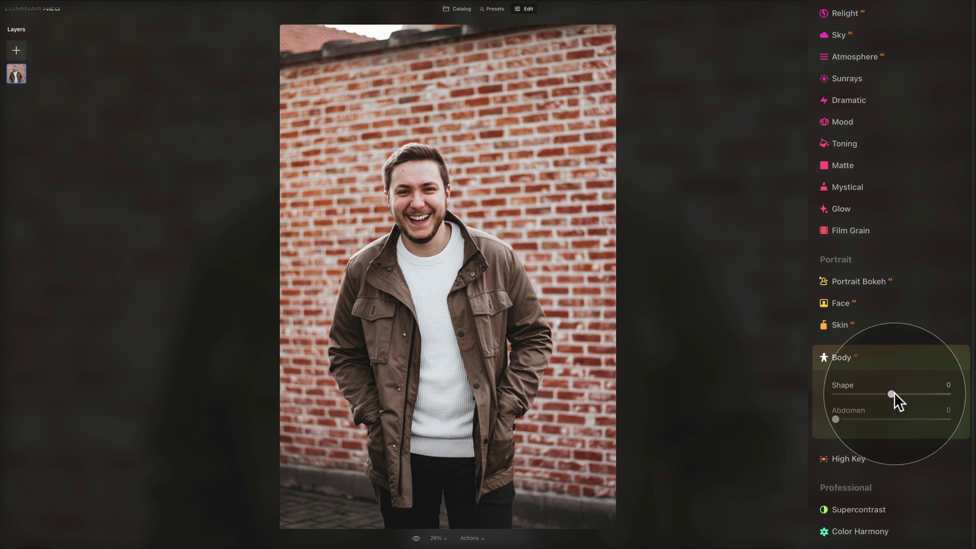
left_click_drag(891, 394, 902, 394)
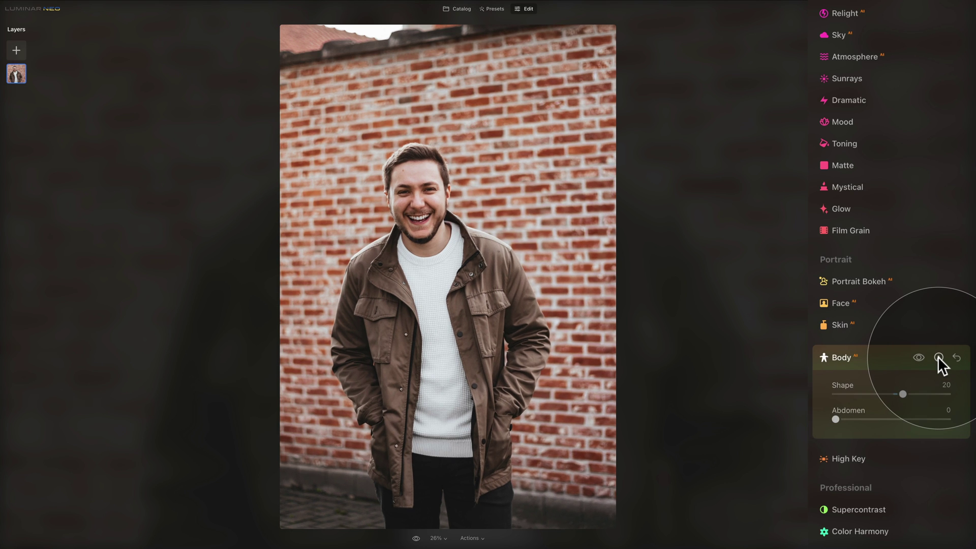